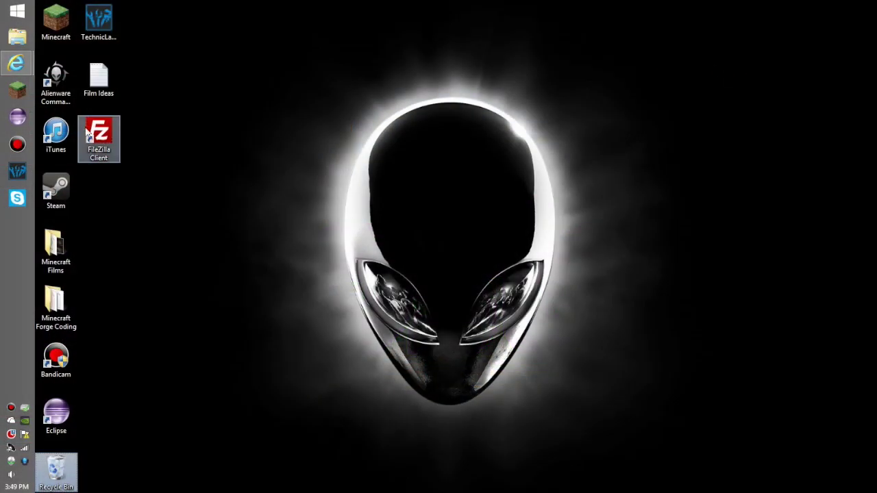
Clear the desktop icon selection.
drag(196, 72, 726, 491)
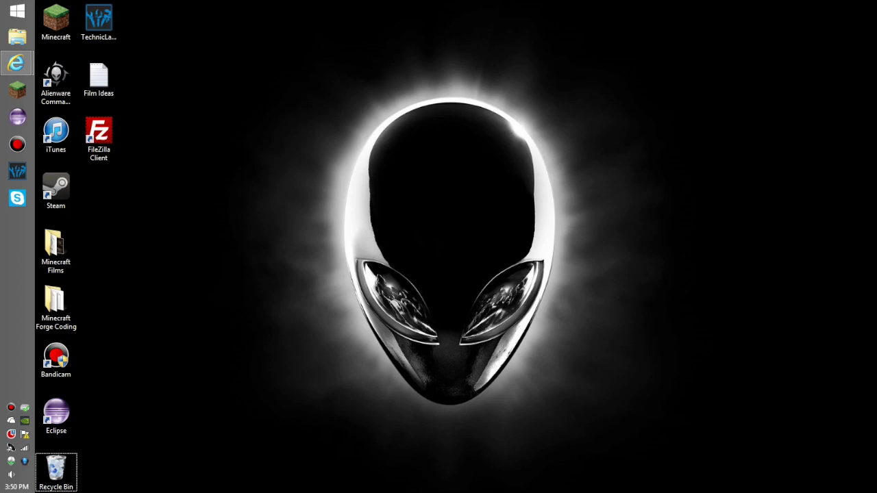
drag(392, 18, 788, 214)
drag(198, 62, 662, 472)
Download The Dalek Mod 1.7.2 zip from its forum thread, skipping the adf.ly ad, and save it.
mouse_move(12, 62)
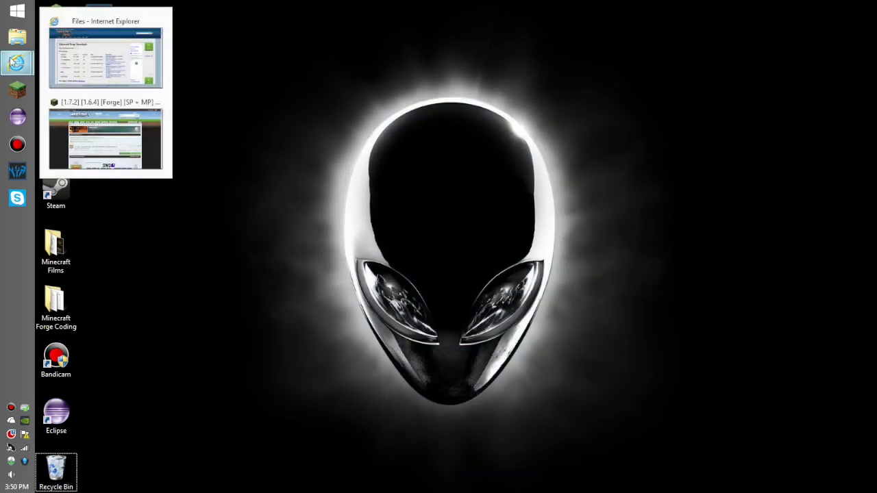
click(106, 137)
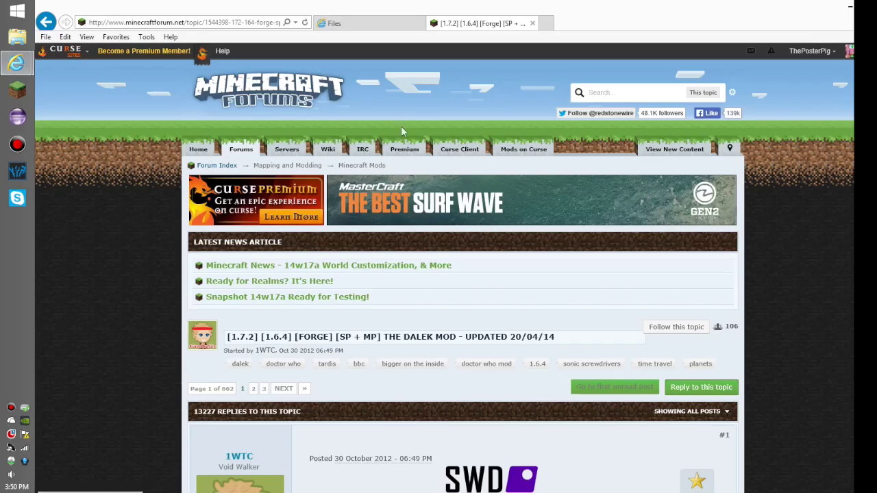
scroll(403, 131, down, 10)
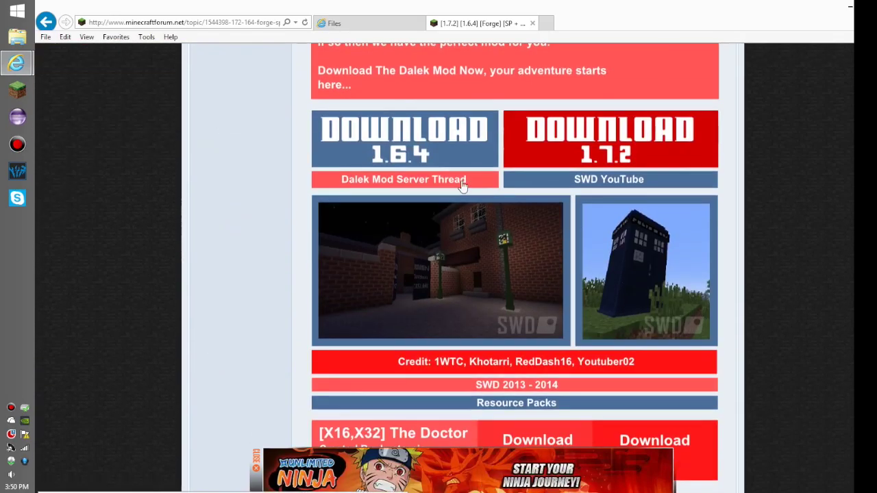
click(668, 121)
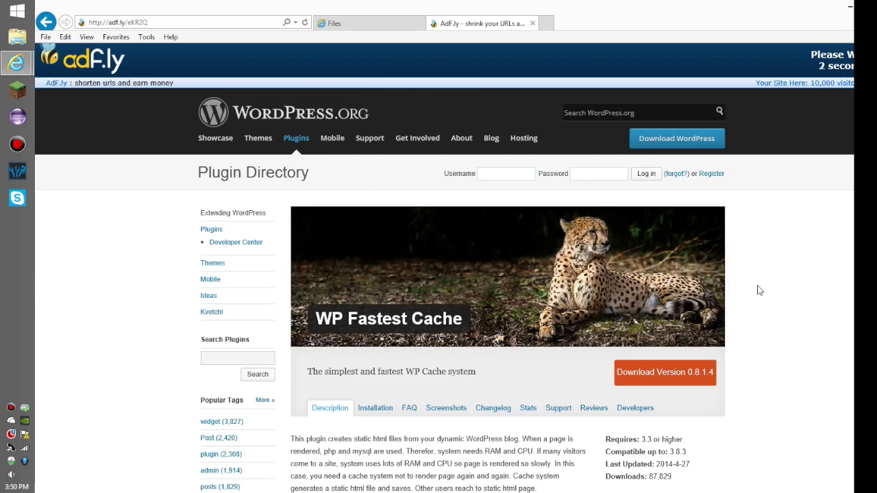
click(834, 61)
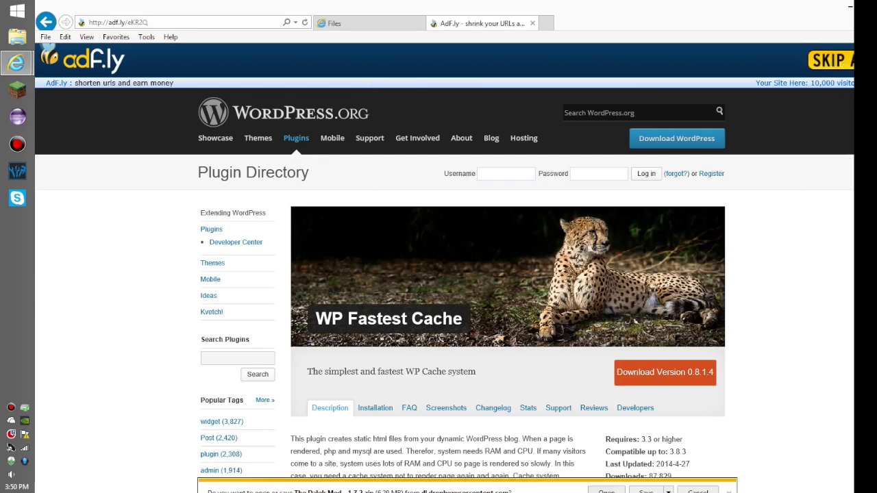
click(645, 491)
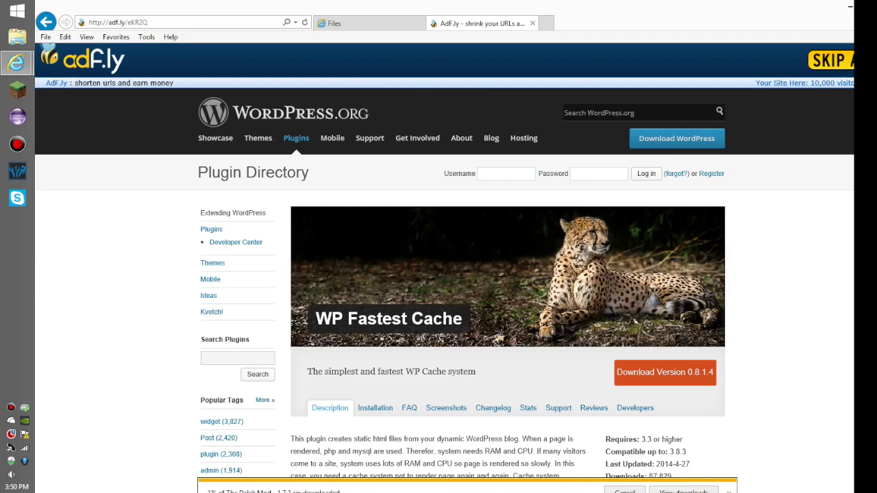
click(362, 28)
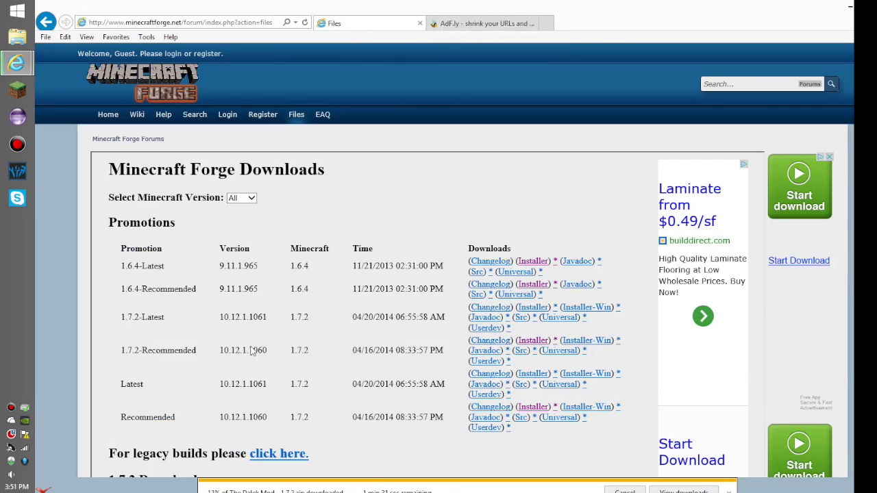
Download and save the forge-1.7.2-10.12.1.1061 installer, then view the downloads list.
click(540, 310)
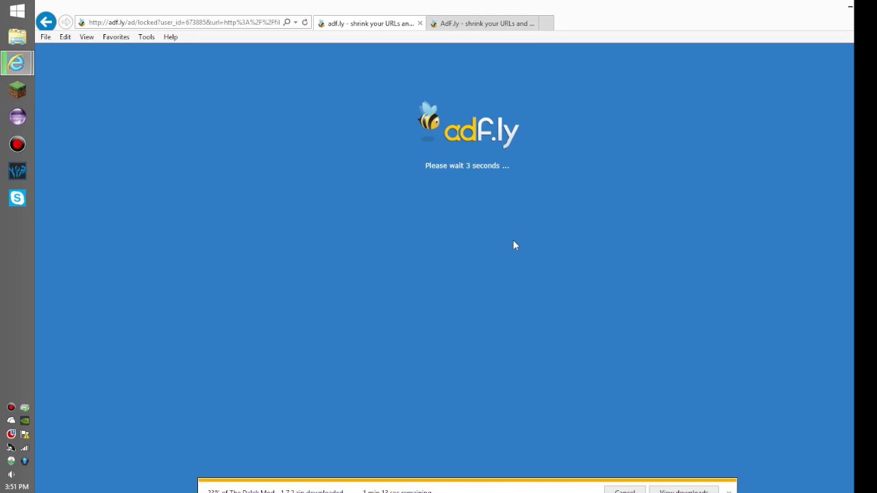
click(473, 170)
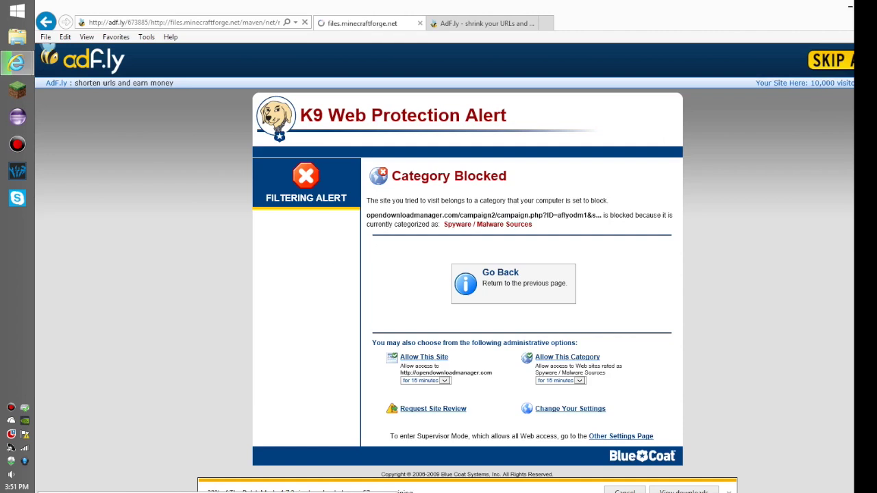
click(646, 492)
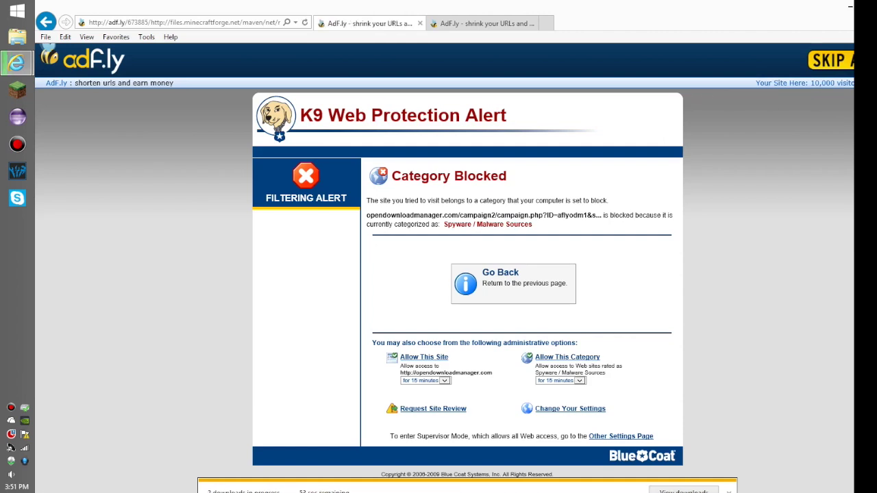
click(683, 491)
click(849, 7)
drag(505, 28, 526, 82)
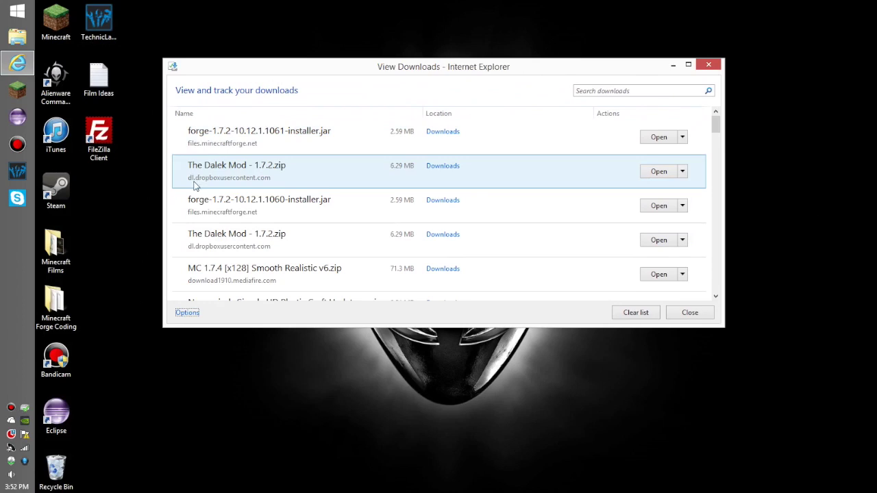
Close the downloads list and browse File Explorer to Downloads, selecting the Forge installer.
click(708, 64)
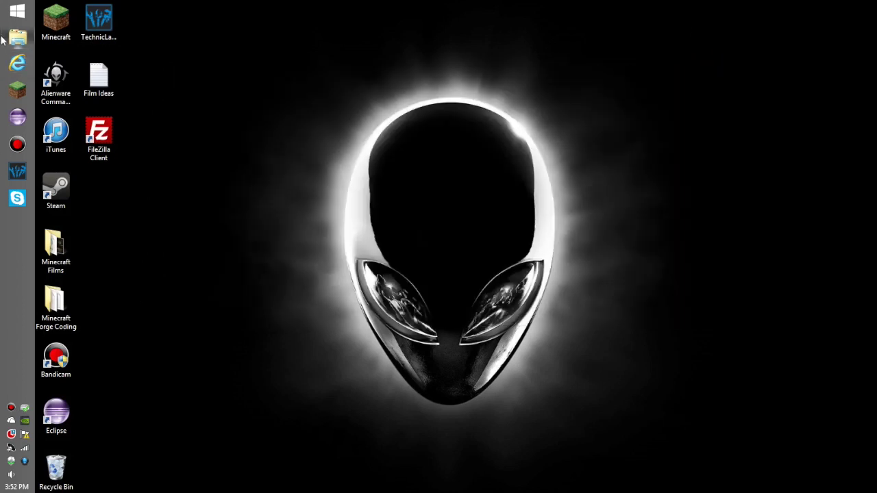
click(17, 36)
drag(334, 68, 390, 89)
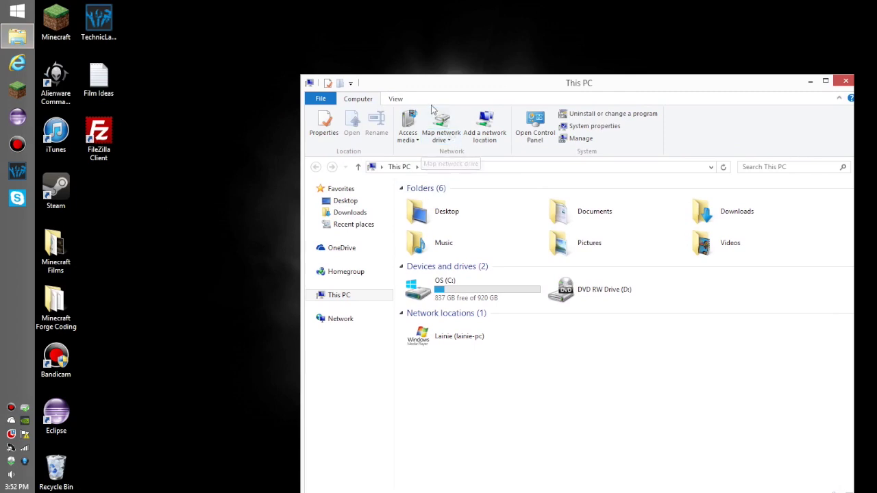
click(365, 215)
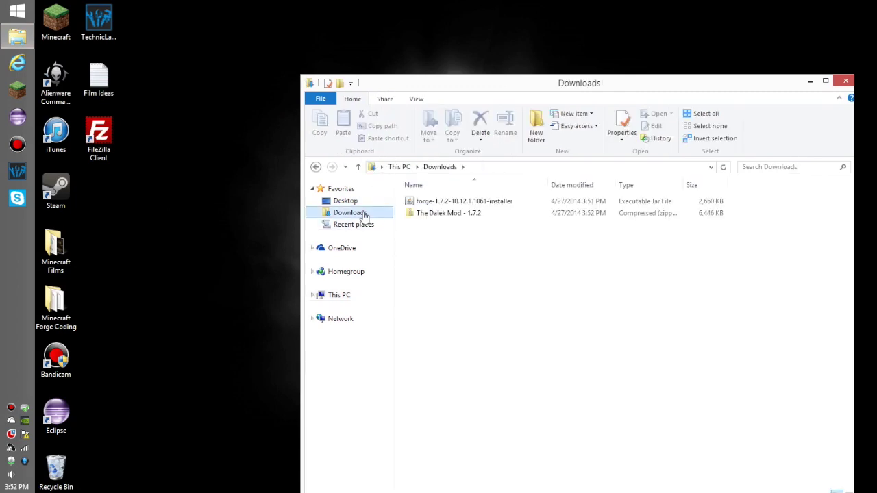
drag(422, 93, 345, 72)
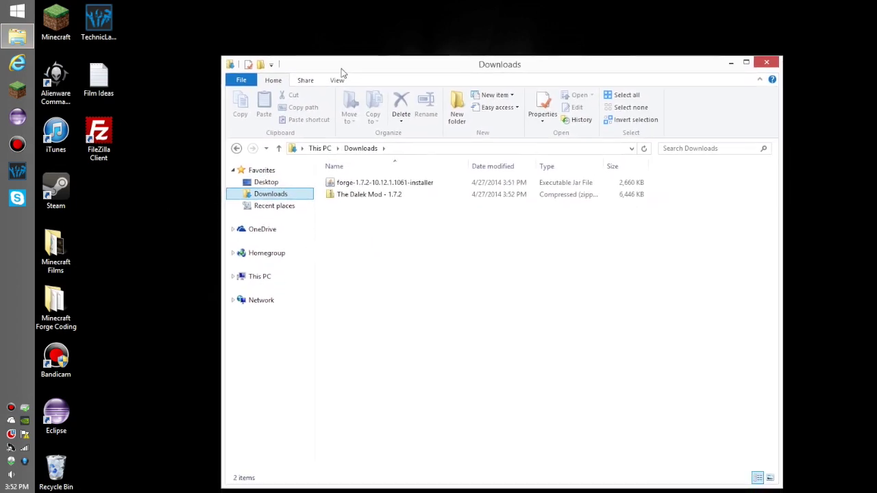
drag(397, 256, 431, 231)
click(414, 180)
Run the Forge 1.7.2 installer and install the 10.12.1.1061 client into .minecraft.
double_click(414, 180)
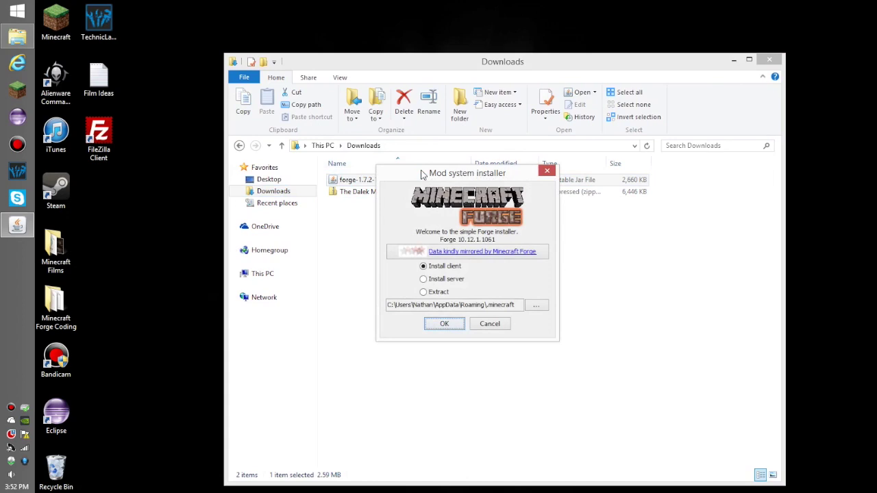
drag(423, 174, 583, 80)
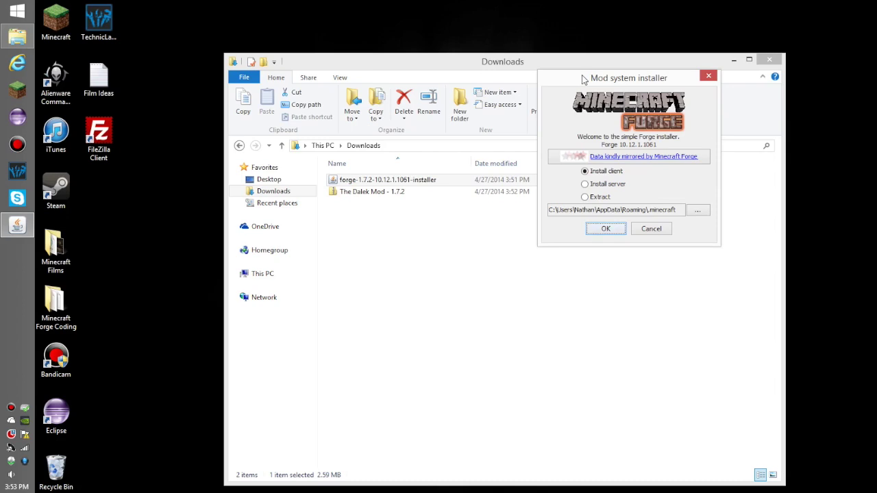
drag(587, 78, 624, 65)
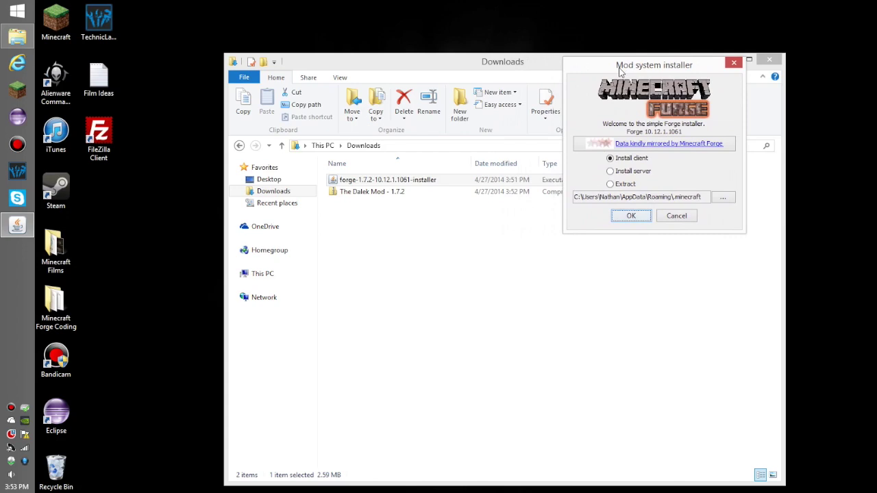
click(442, 180)
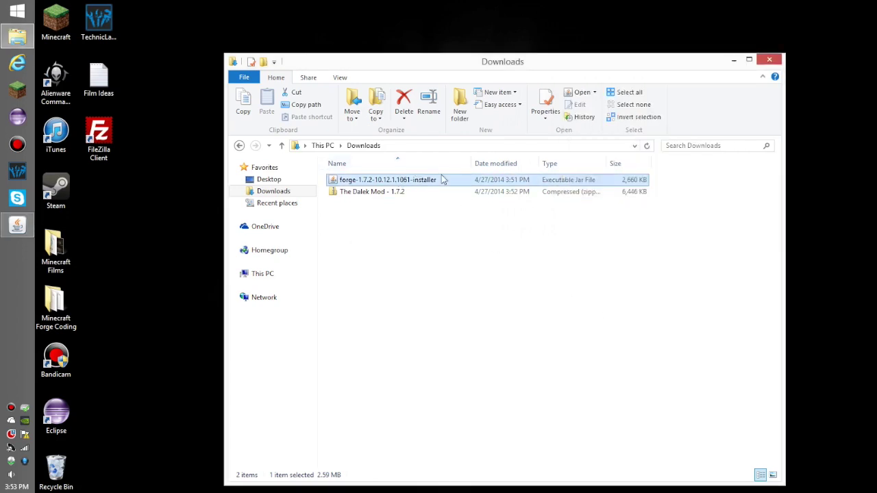
click(3, 236)
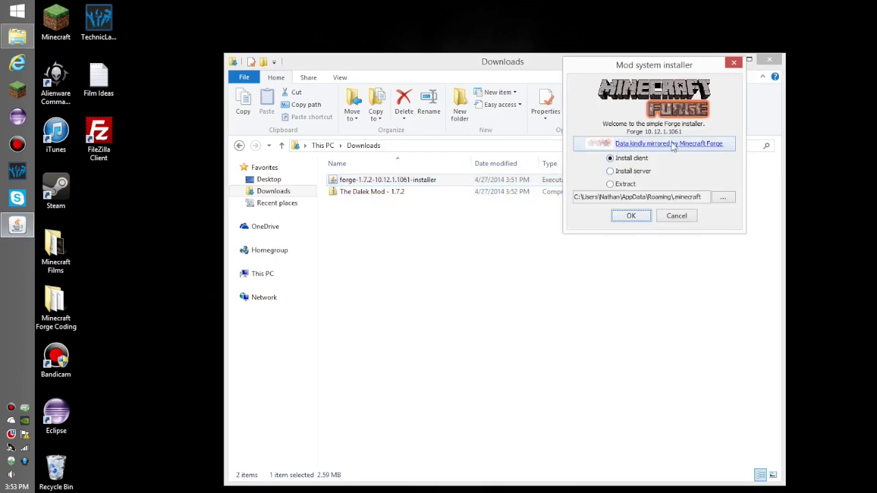
drag(646, 74, 615, 41)
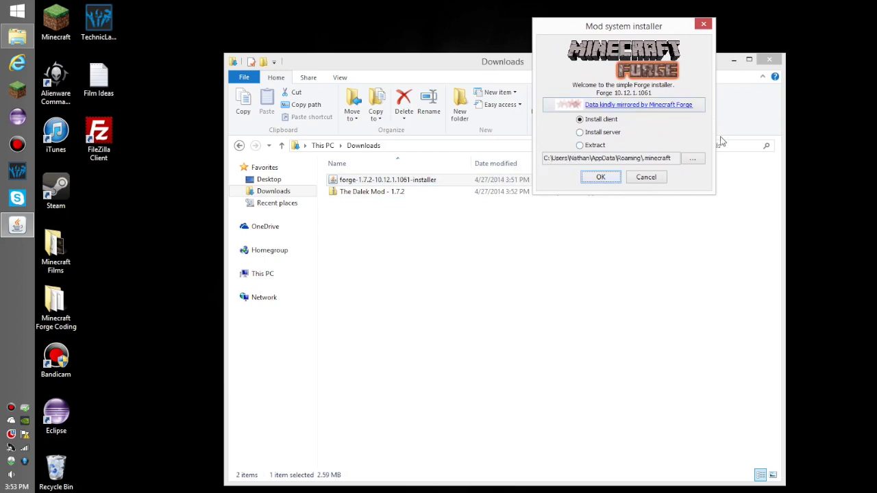
click(618, 179)
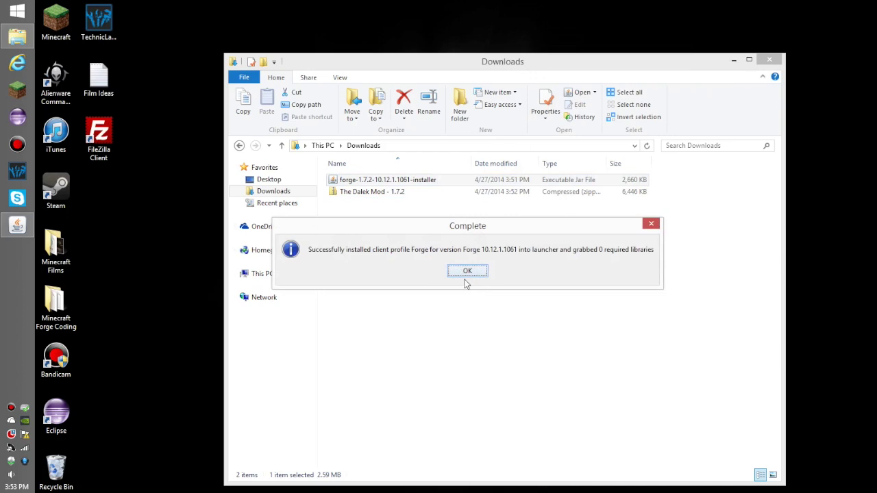
click(467, 273)
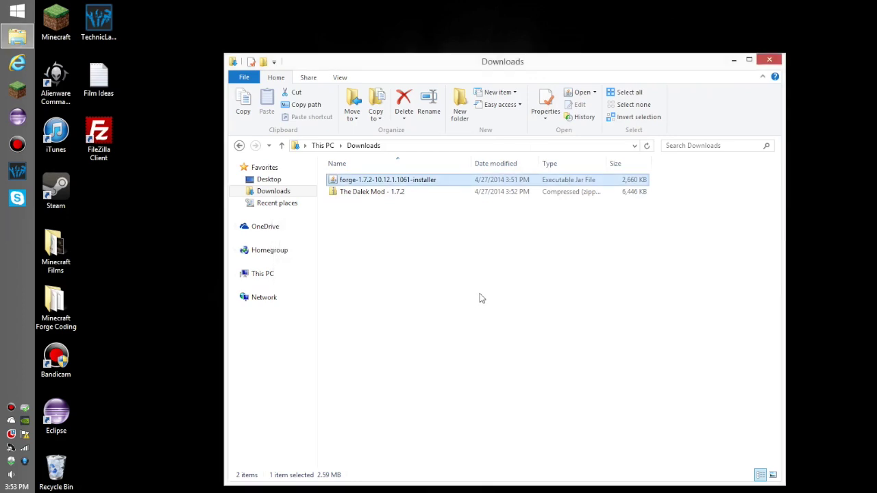
click(17, 90)
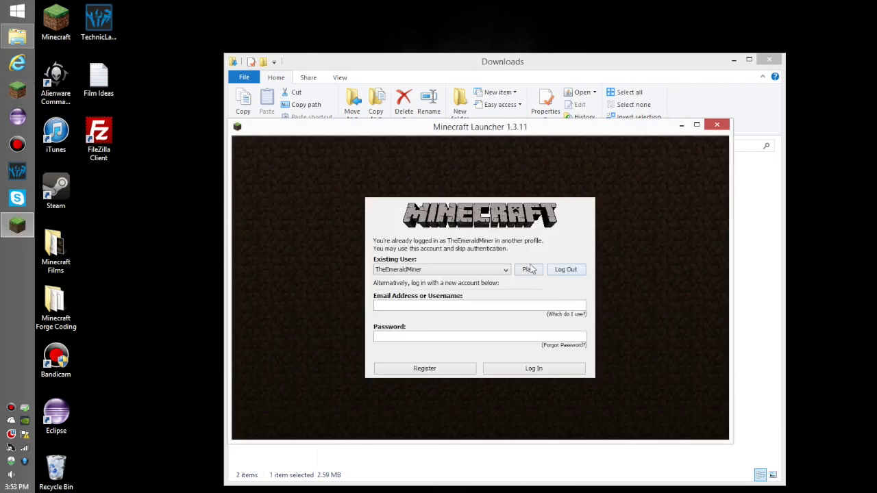
Log into the launcher and edit the personal profile.
click(531, 268)
click(281, 417)
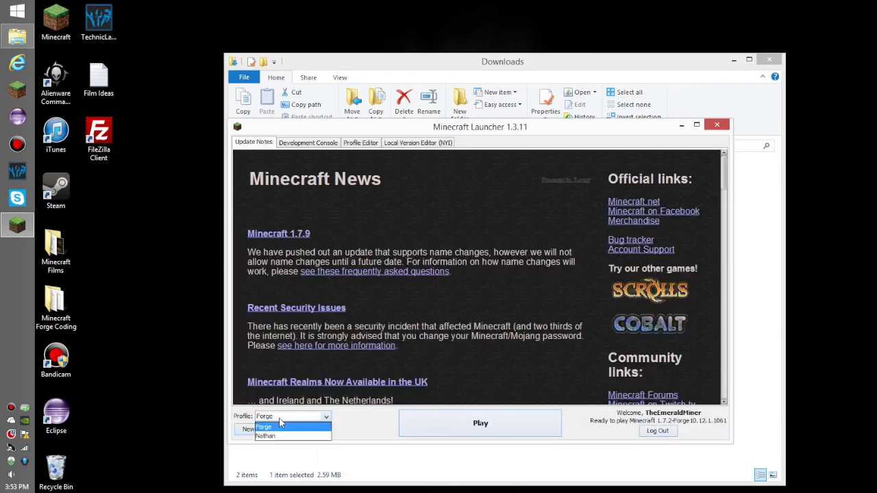
click(278, 436)
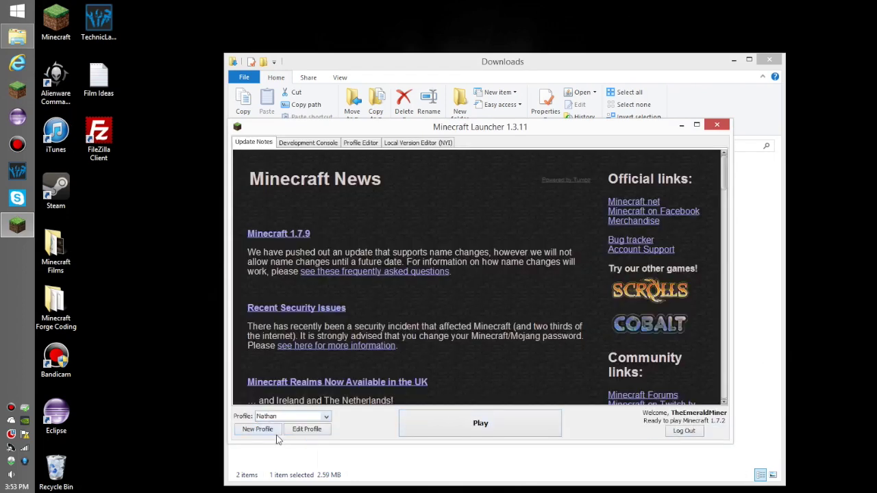
click(304, 431)
Keep release 1.7.2 as the profile's version and go to the game's .minecraft directory.
click(539, 327)
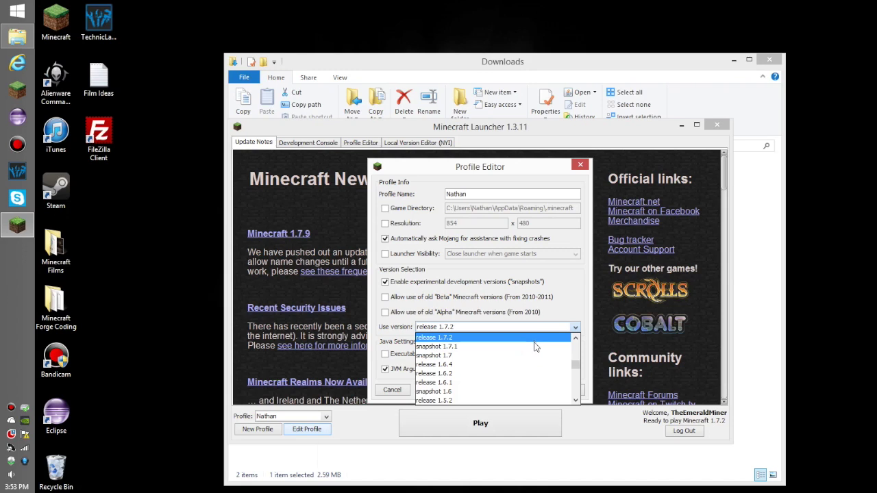
scroll(505, 350, up, 2)
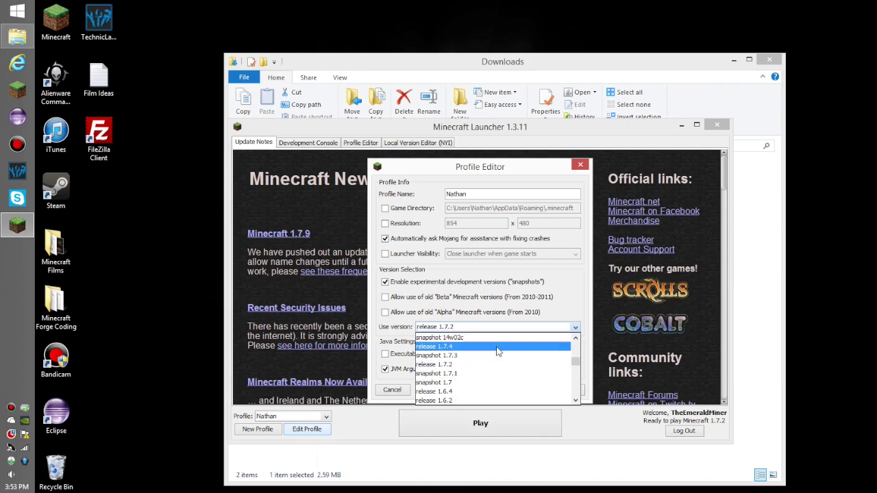
scroll(491, 350, up, 4)
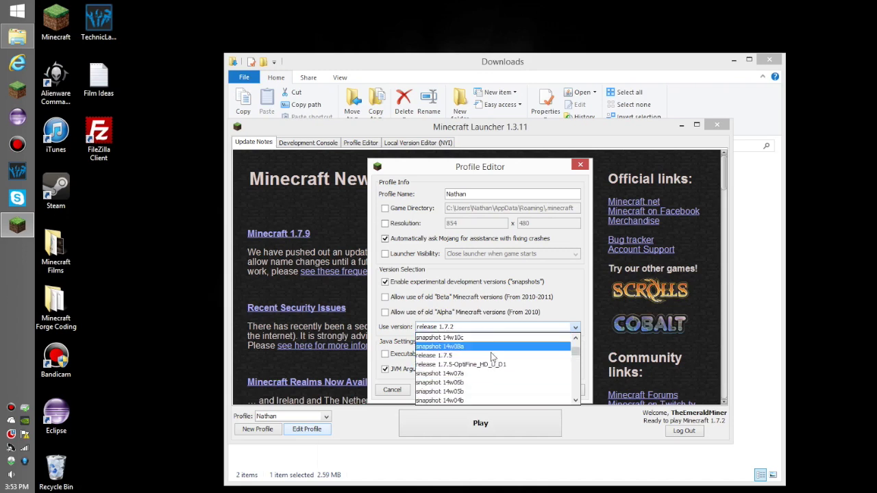
scroll(507, 353, down, 7)
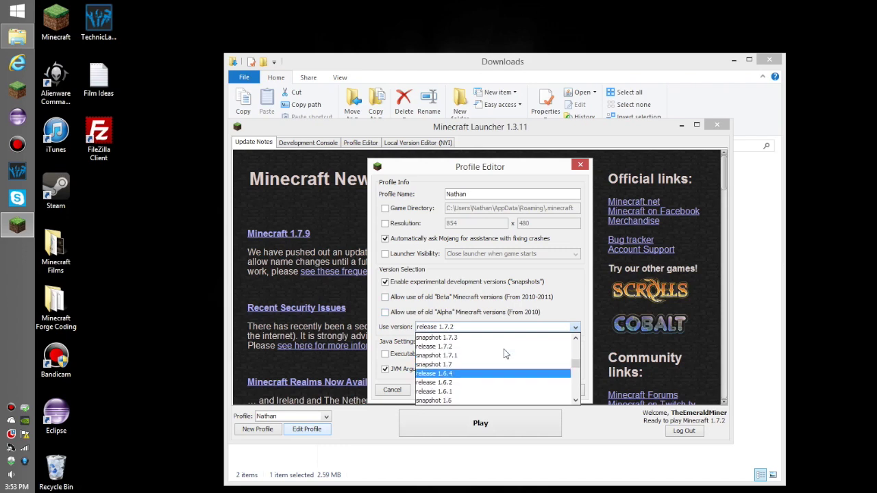
click(483, 347)
click(560, 391)
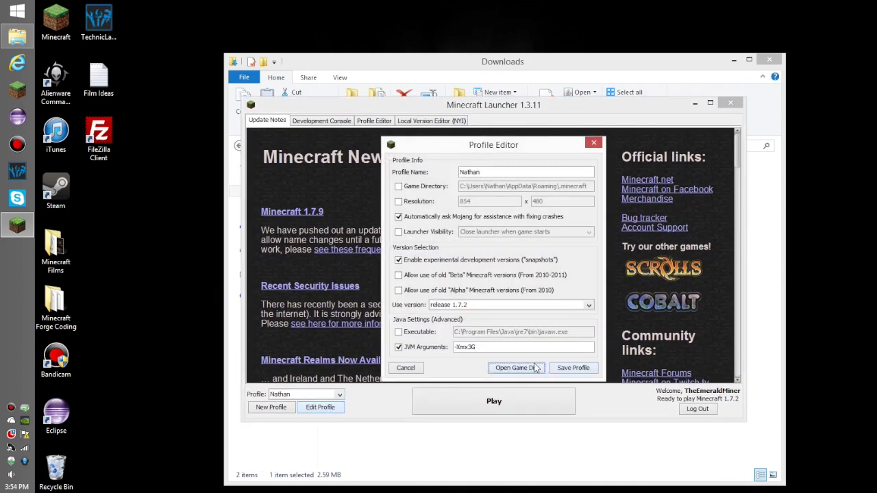
click(535, 368)
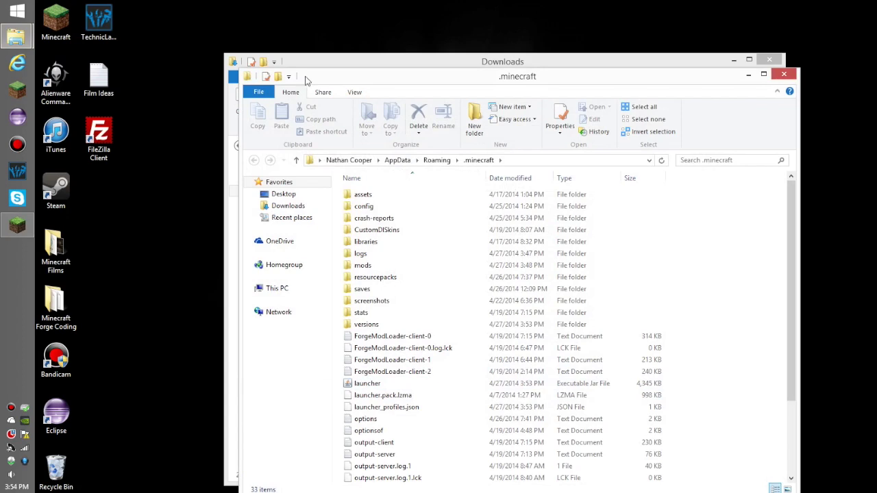
Maximize the .minecraft window and go into its mods folder.
drag(306, 80, 260, 2)
drag(154, 193, 156, 198)
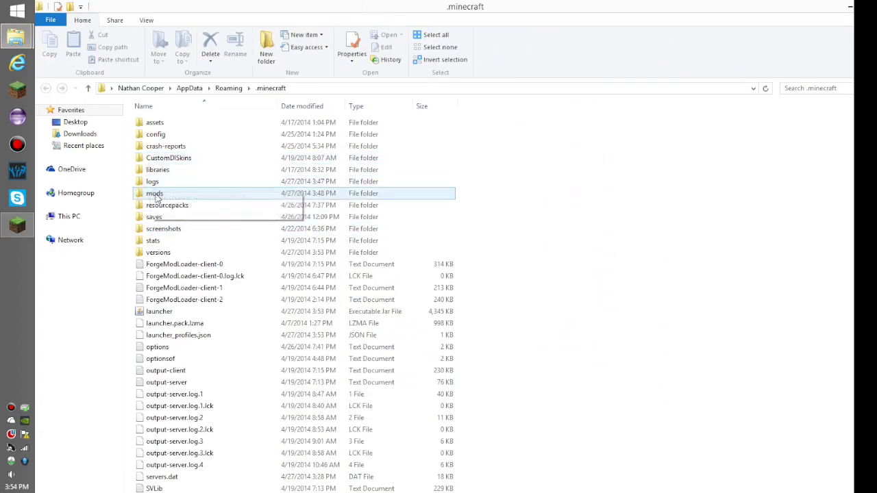
double_click(156, 195)
drag(614, 452, 125, 112)
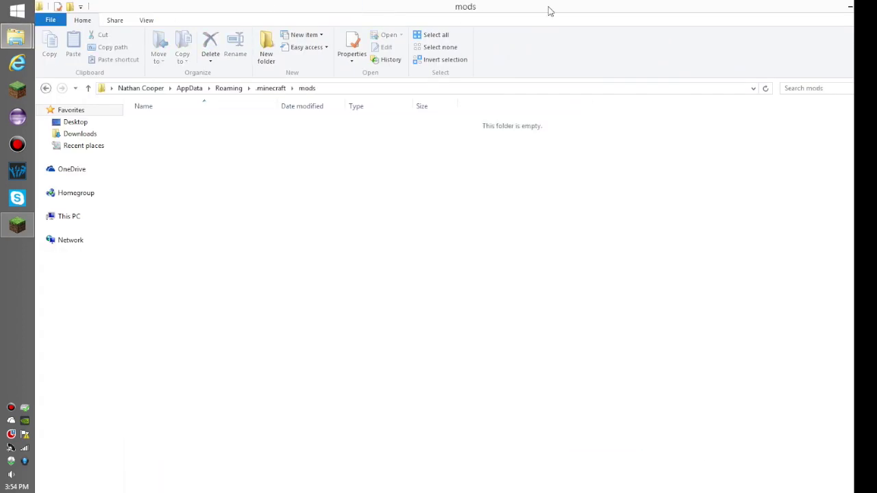
drag(548, 9, 574, 74)
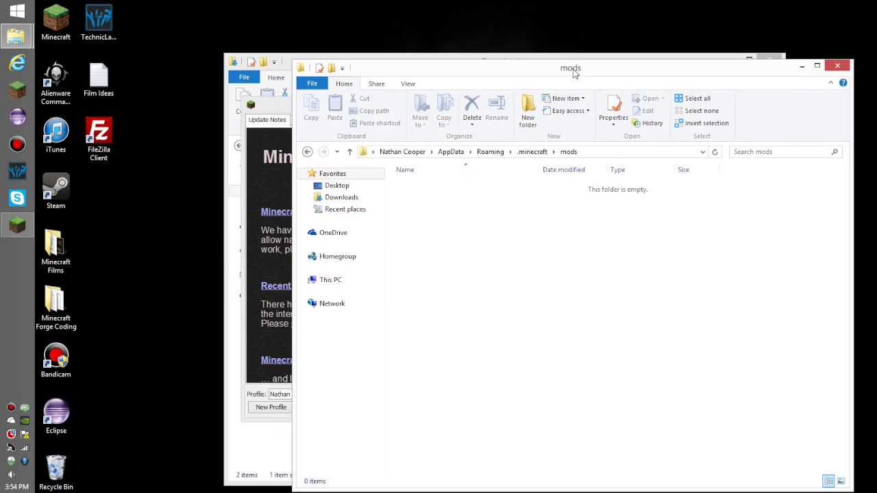
Cancel the profile editor, minimize the launcher, and move The Dalek Mod 1.7.2 zip into mods.
click(268, 106)
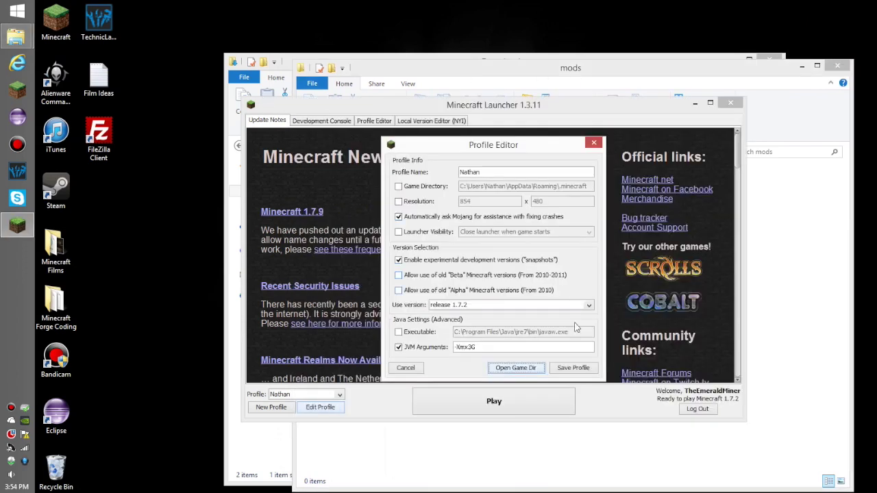
click(415, 368)
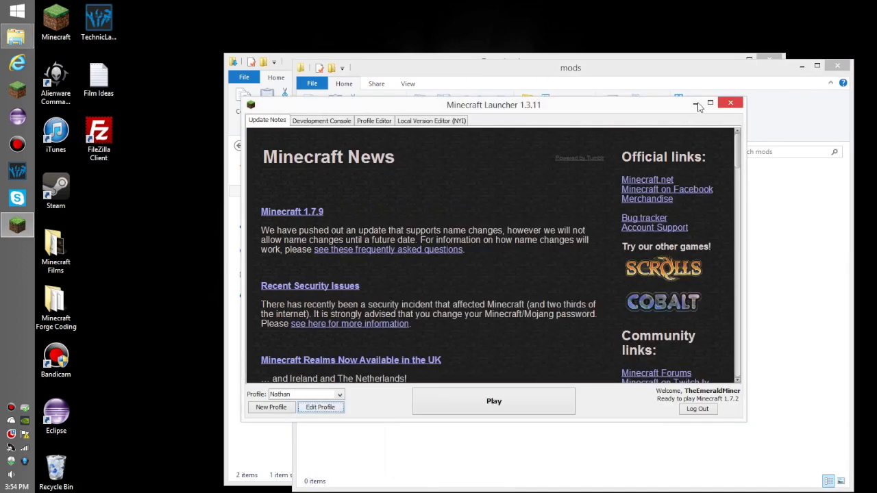
click(694, 104)
drag(462, 78, 392, 34)
drag(297, 154, 757, 296)
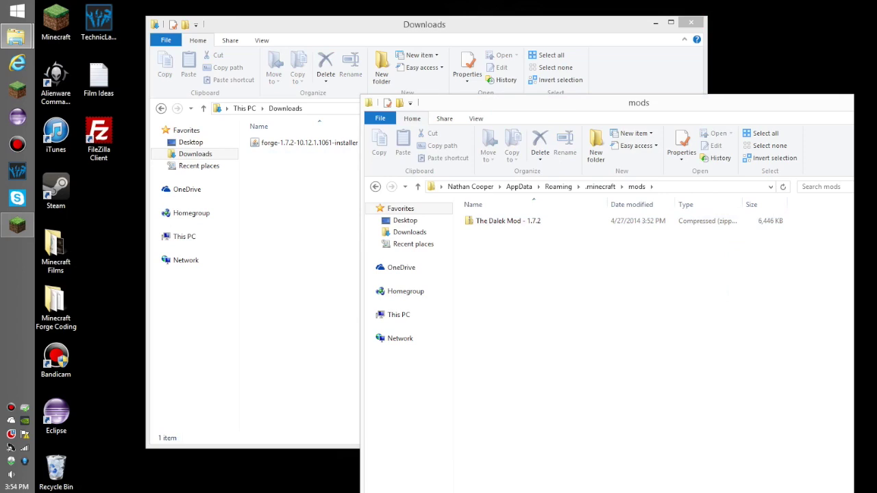
click(837, 102)
Close the Downloads window, select the Forge profile in the launcher, and play.
click(691, 23)
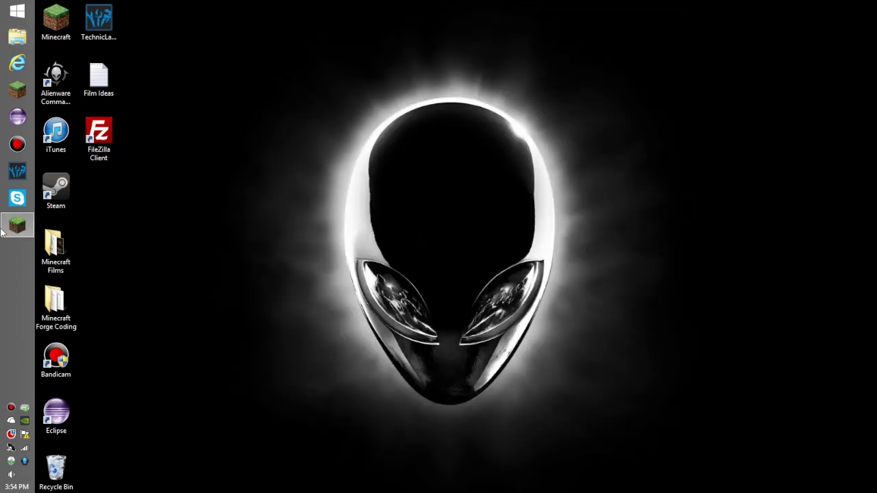
click(2, 233)
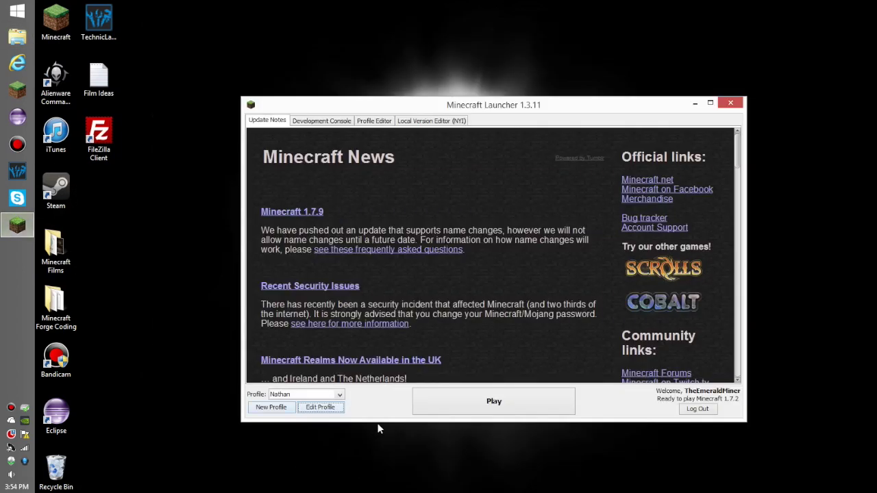
click(312, 394)
click(333, 402)
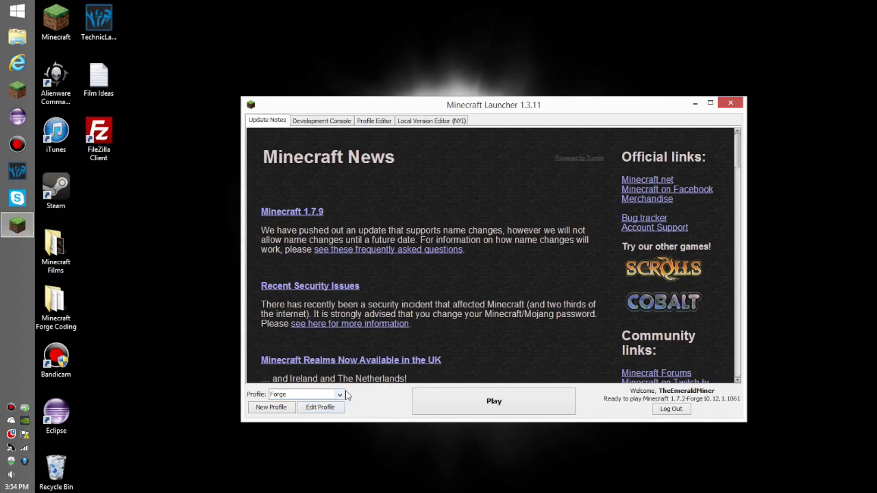
click(471, 400)
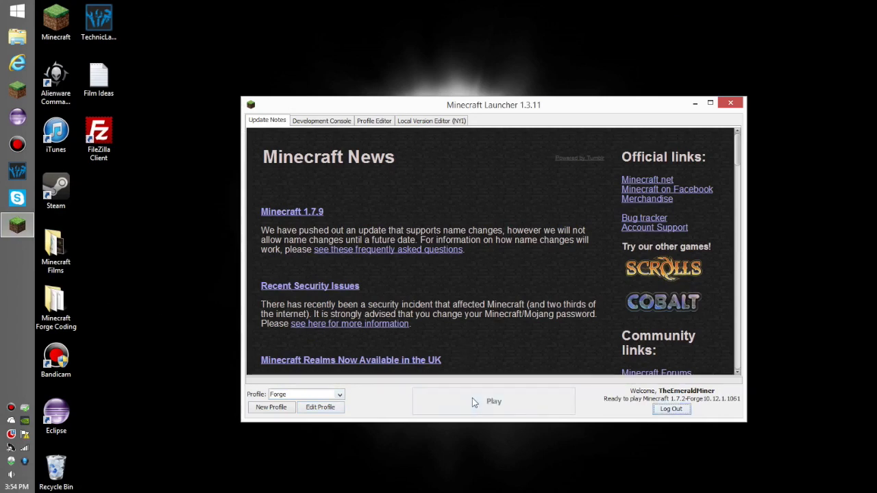